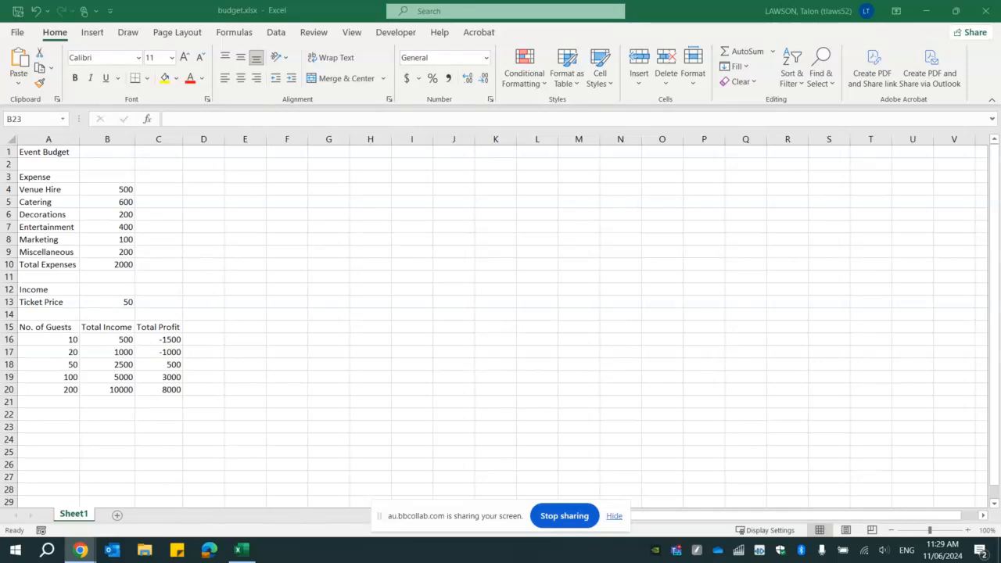
- Insert a clustered column chart of the expense amounts in B4:B9 from the recommended charts
{"action": "left_click", "coordinate": [99, 192]}
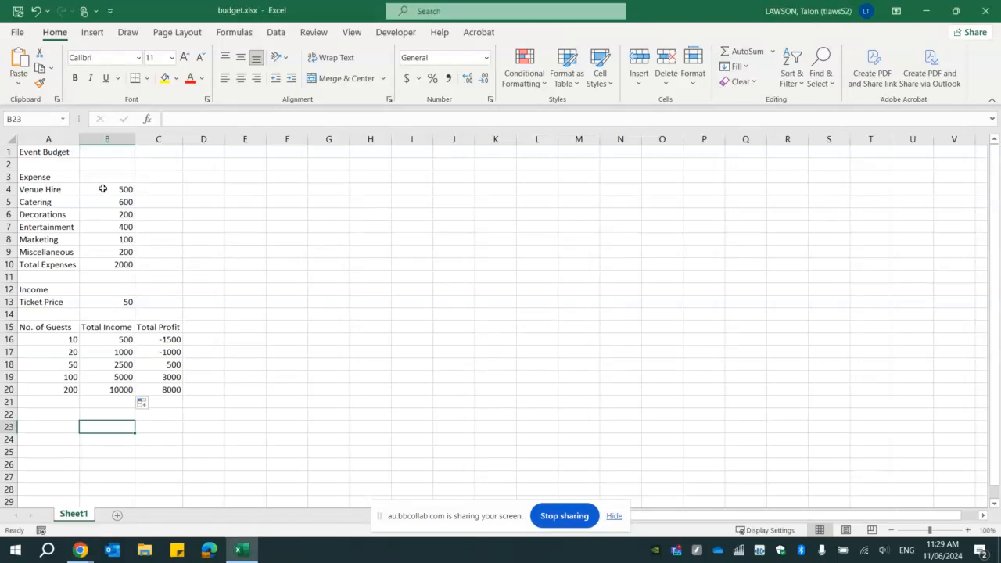
{"action": "left_click_drag", "start_coordinate": [103, 189], "coordinate": [99, 251]}
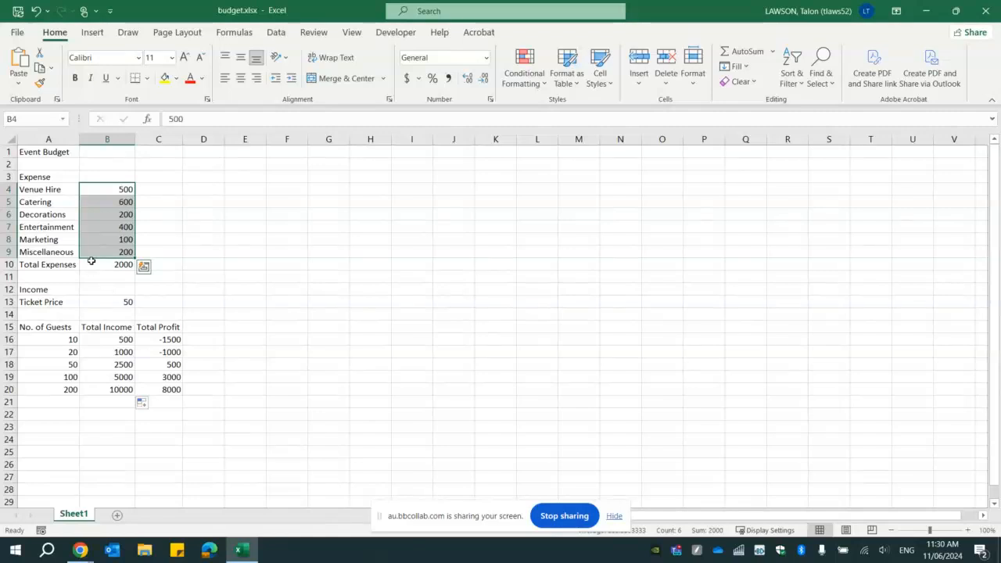
{"action": "left_click", "coordinate": [110, 188]}
{"action": "left_click_drag", "start_coordinate": [110, 188], "coordinate": [102, 249]}
{"action": "left_click", "coordinate": [93, 35]}
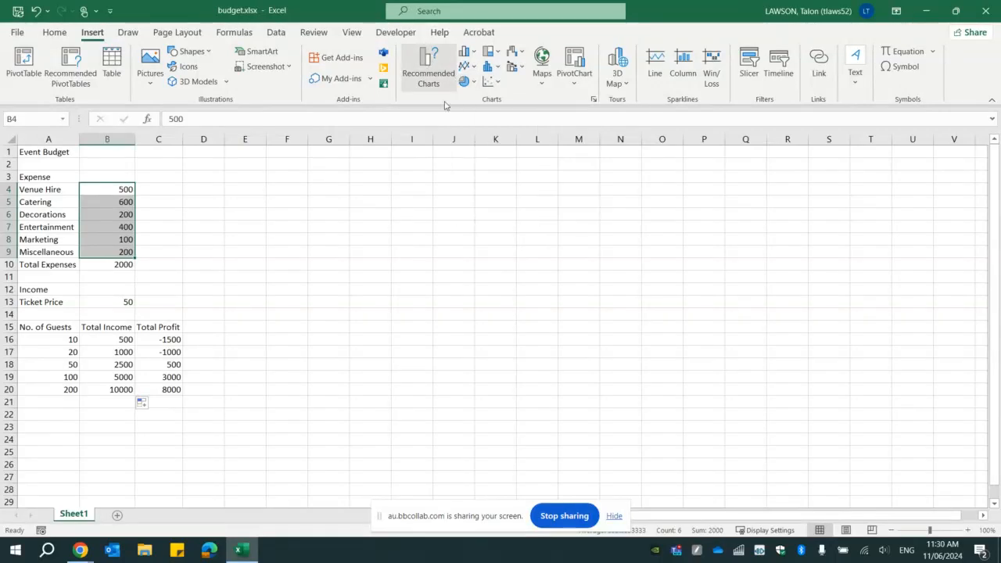
{"action": "left_click", "coordinate": [432, 71]}
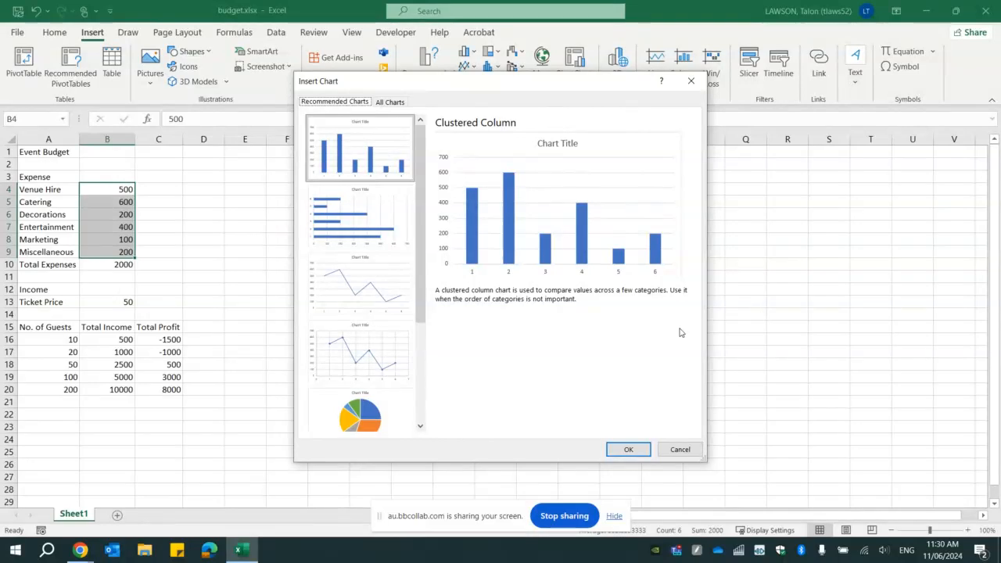
{"action": "left_click", "coordinate": [628, 448]}
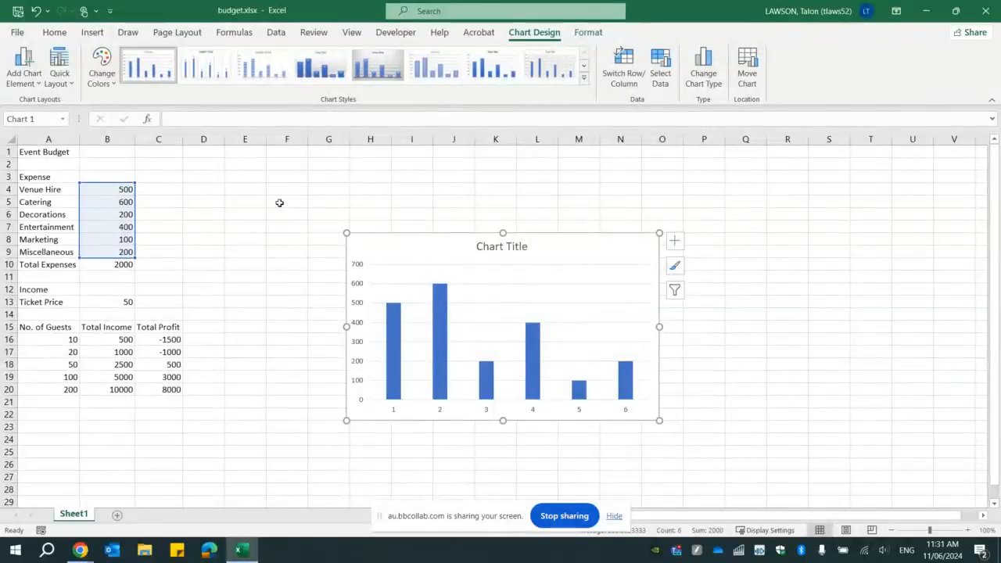
- Recolour the chart with the orange-led colourful palette and return it to the first, blue-led colourful palette
{"action": "left_click", "coordinate": [98, 75]}
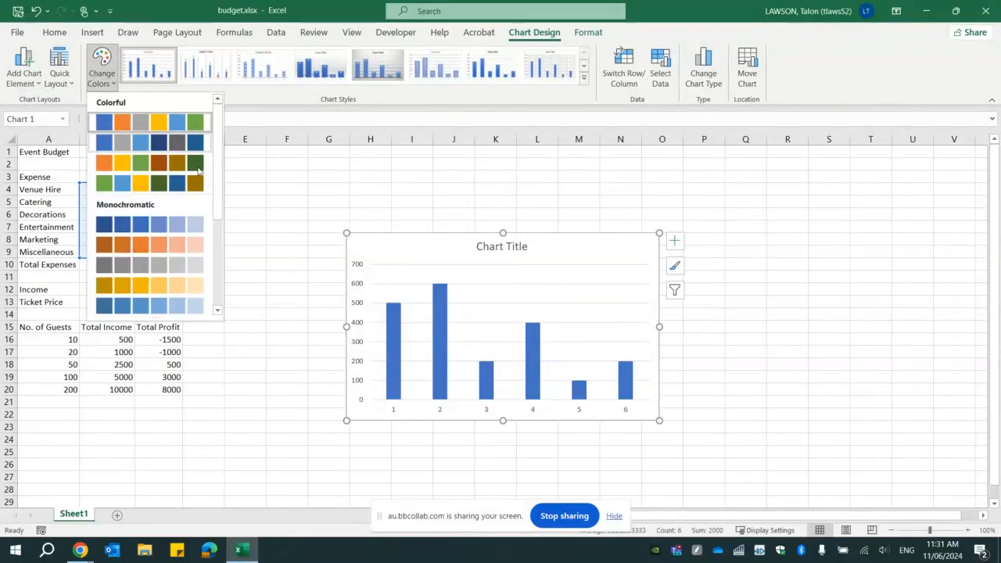
{"action": "left_click", "coordinate": [110, 163]}
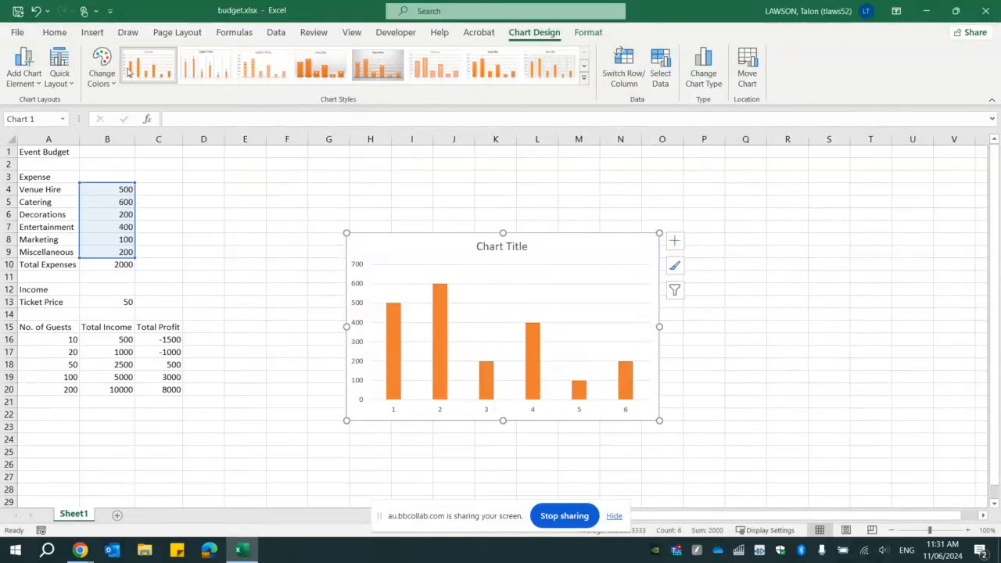
{"action": "left_click", "coordinate": [99, 78]}
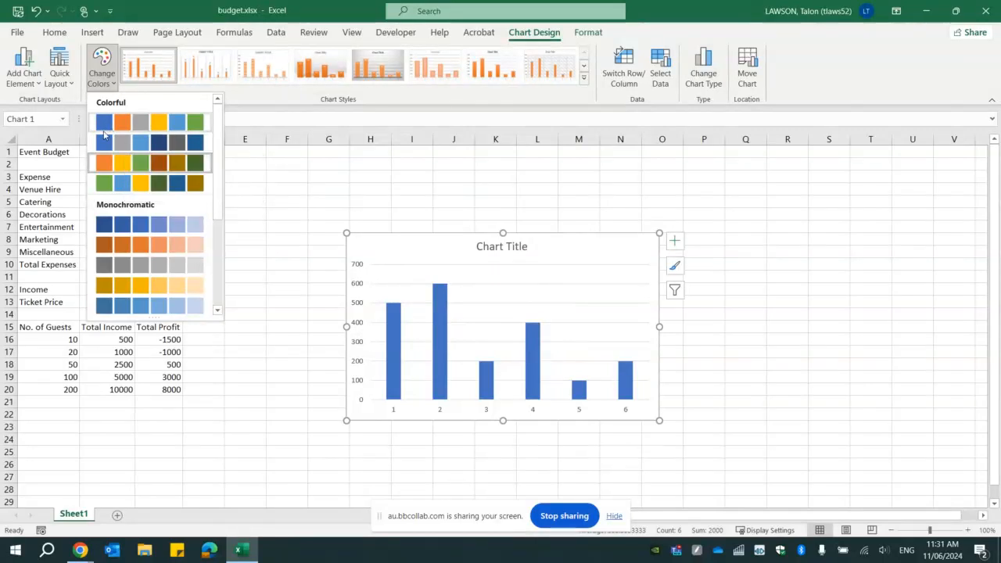
{"action": "left_click_drag", "start_coordinate": [217, 123], "coordinate": [217, 213]}
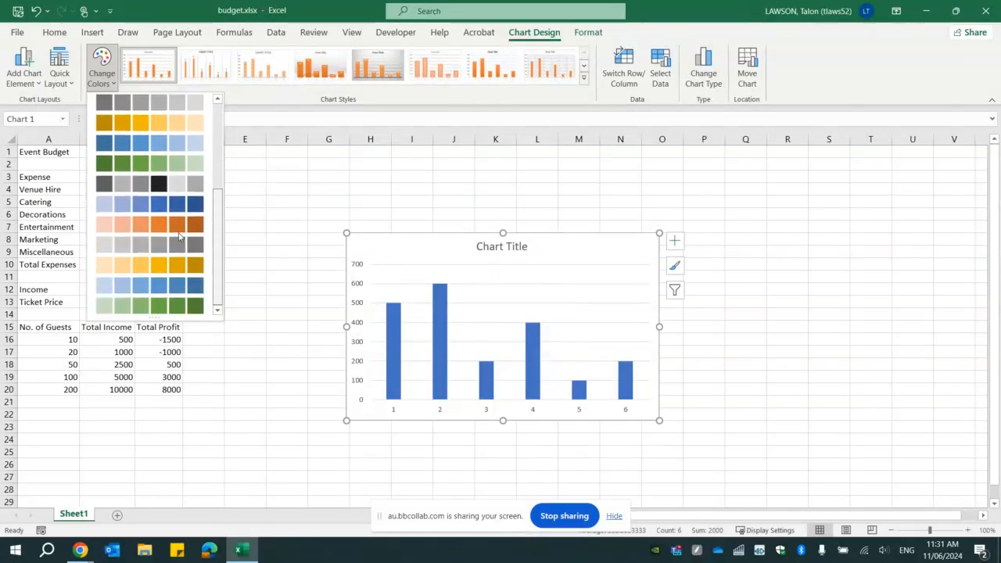
{"action": "scroll", "coordinate": [144, 178], "scroll_direction": "up", "scroll_amount": 1}
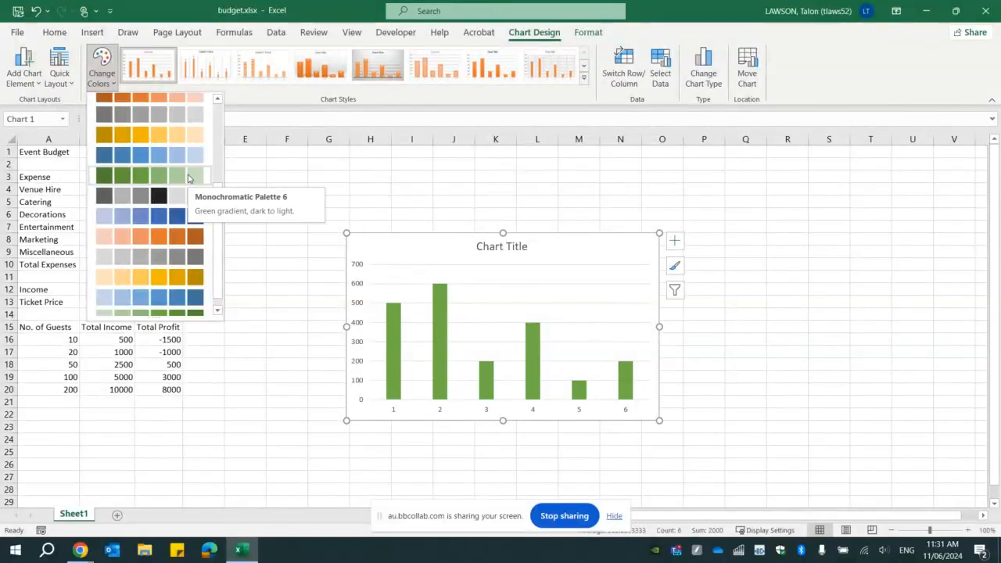
{"action": "scroll", "coordinate": [217, 178], "scroll_direction": "up", "scroll_amount": 3}
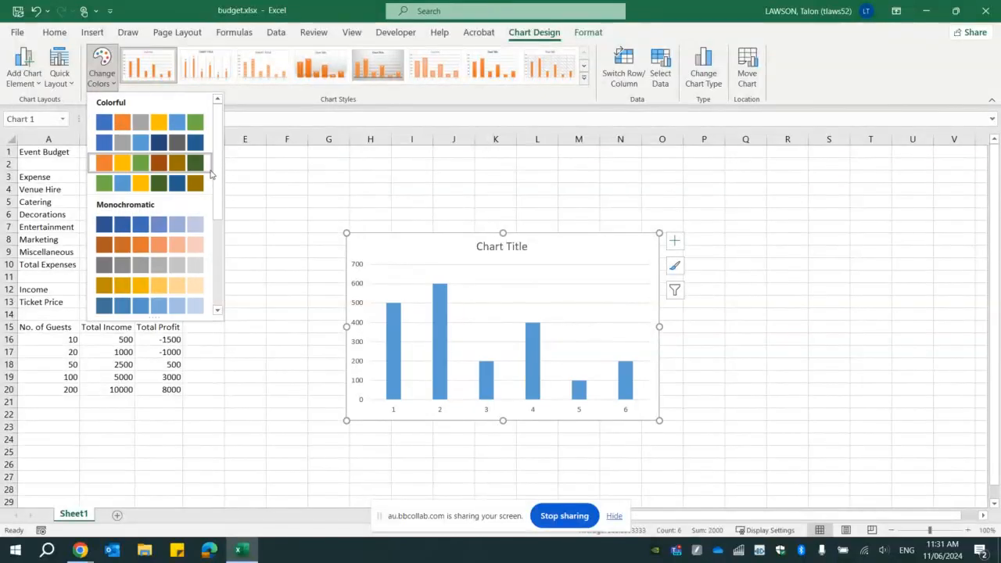
{"action": "left_click", "coordinate": [115, 121]}
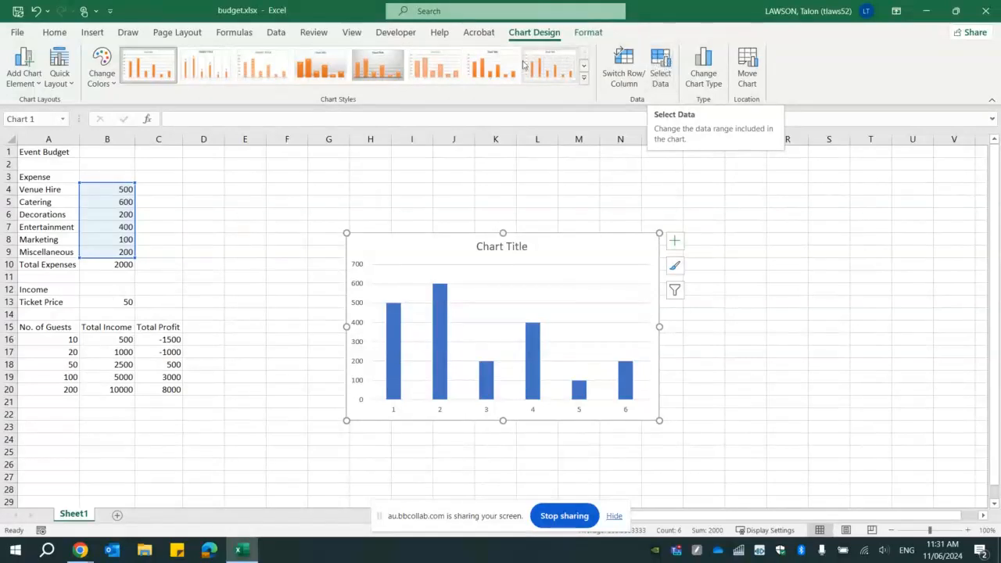
- Edit the chart's data source so the horizontal axis labels come from the expense names in A4:A9
{"action": "left_click", "coordinate": [664, 80]}
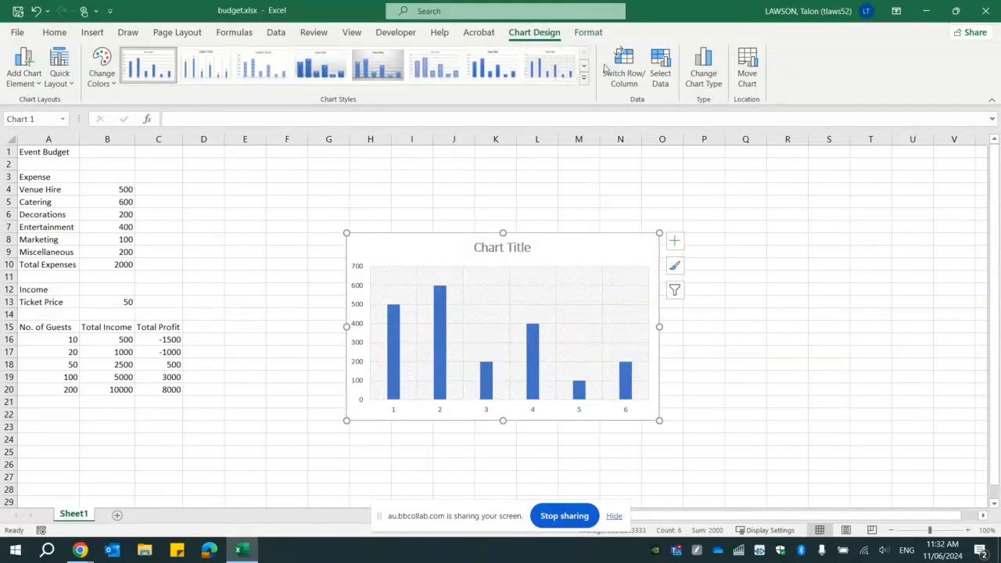
{"action": "left_click", "coordinate": [659, 73]}
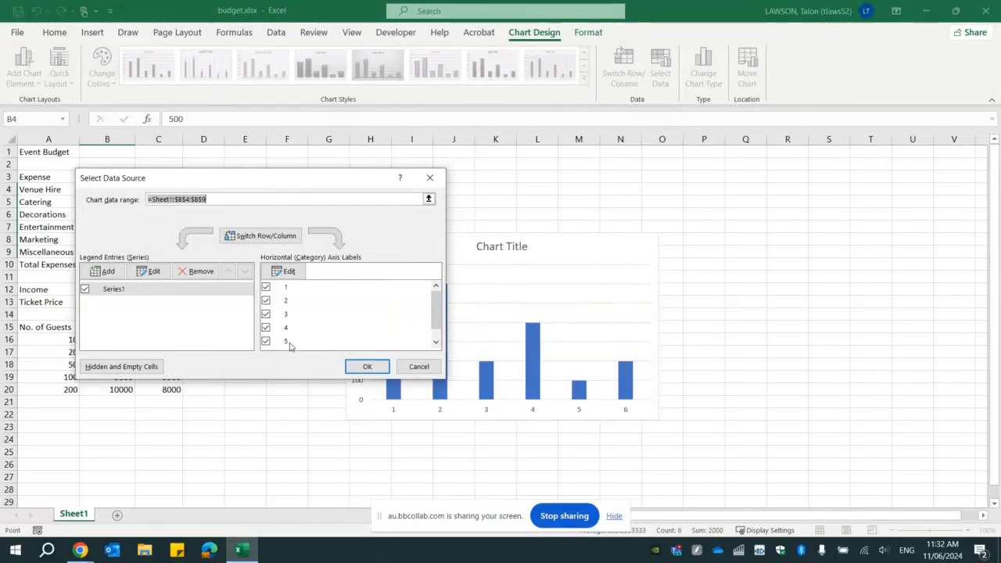
{"action": "left_click", "coordinate": [296, 272]}
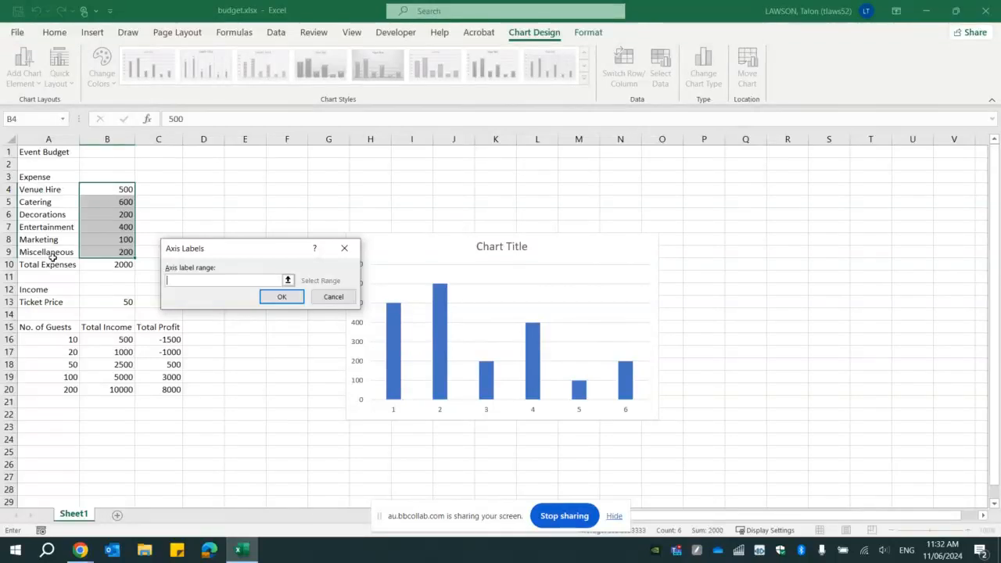
{"action": "left_click_drag", "start_coordinate": [52, 193], "coordinate": [53, 253]}
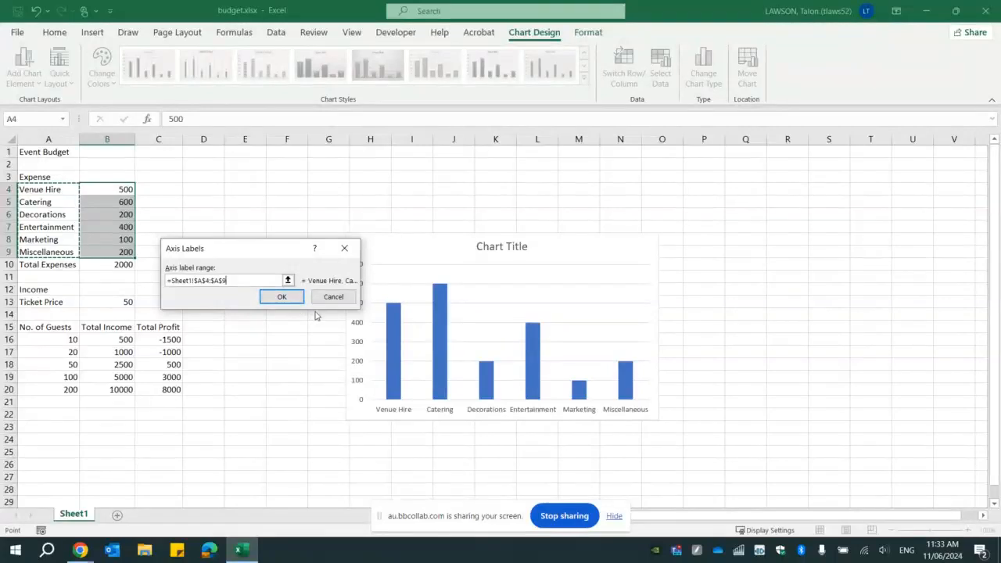
{"action": "left_click", "coordinate": [294, 300]}
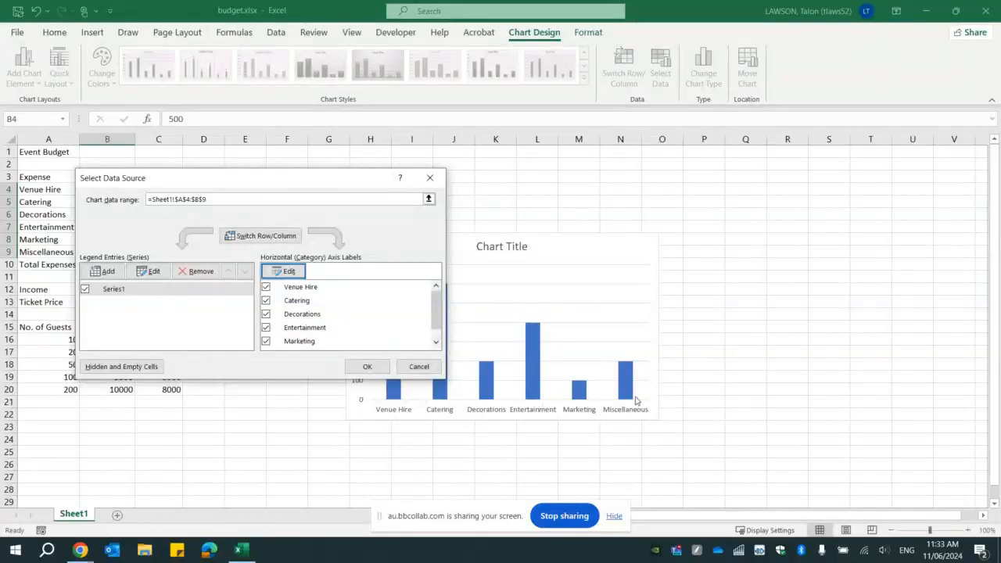
{"action": "left_click", "coordinate": [371, 366]}
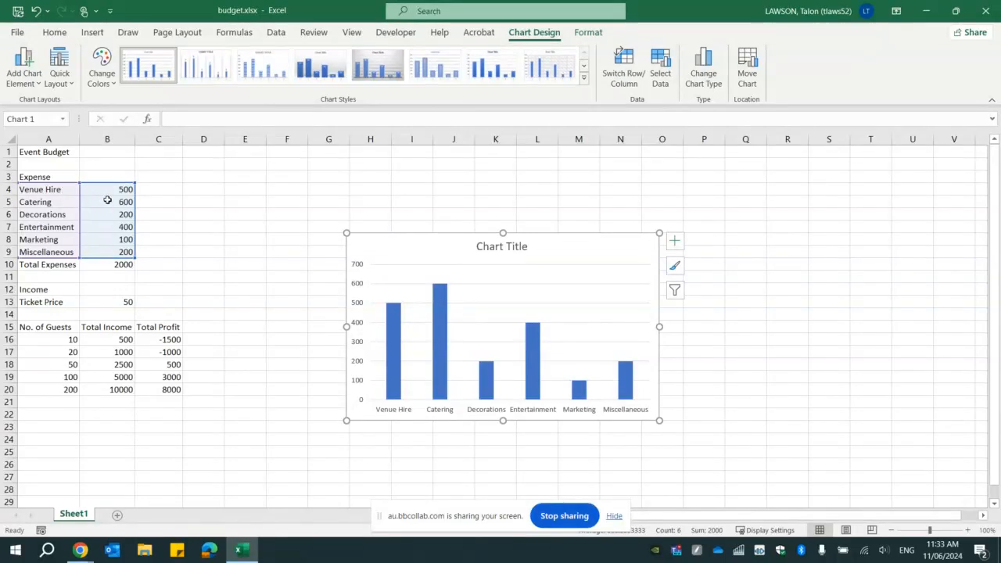
- Replace the placeholder chart title with "Value of Expenses"
{"action": "double_click", "coordinate": [523, 247]}
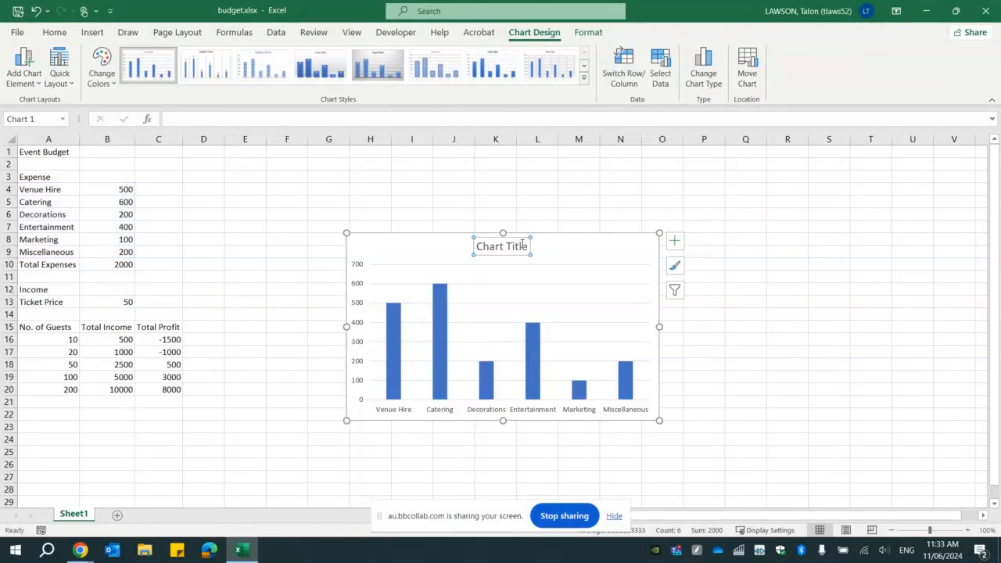
{"action": "left_click", "coordinate": [529, 246]}
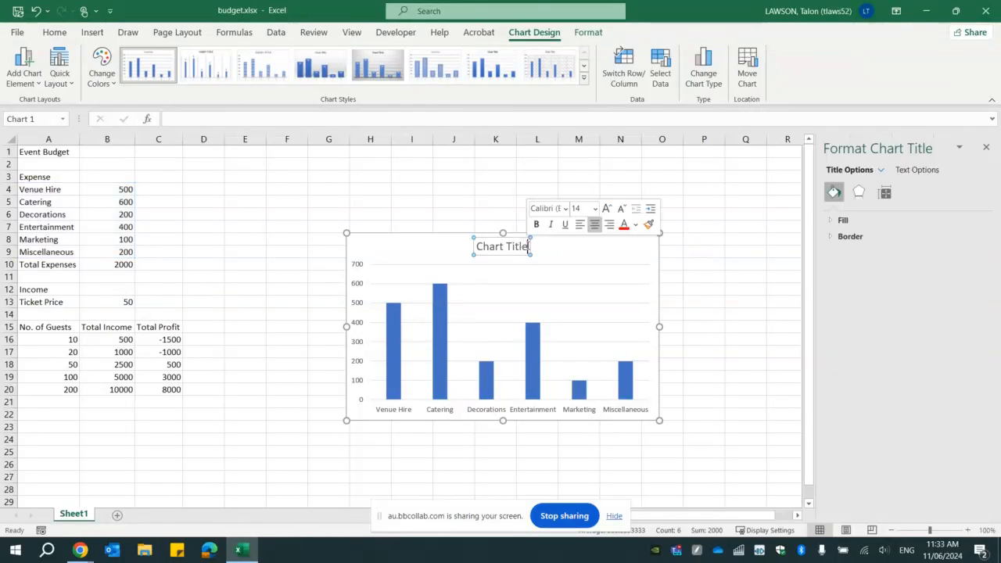
{"action": "key", "text": "BackSpace"}
{"action": "key", "text": "BackSpace"}
{"action": "key", "text": "BackSpace"}
{"action": "key", "text": "BackSpace"}
{"action": "key", "text": "BackSpace"}
{"action": "key", "text": "BackSpace"}
{"action": "key", "text": "BackSpace"}
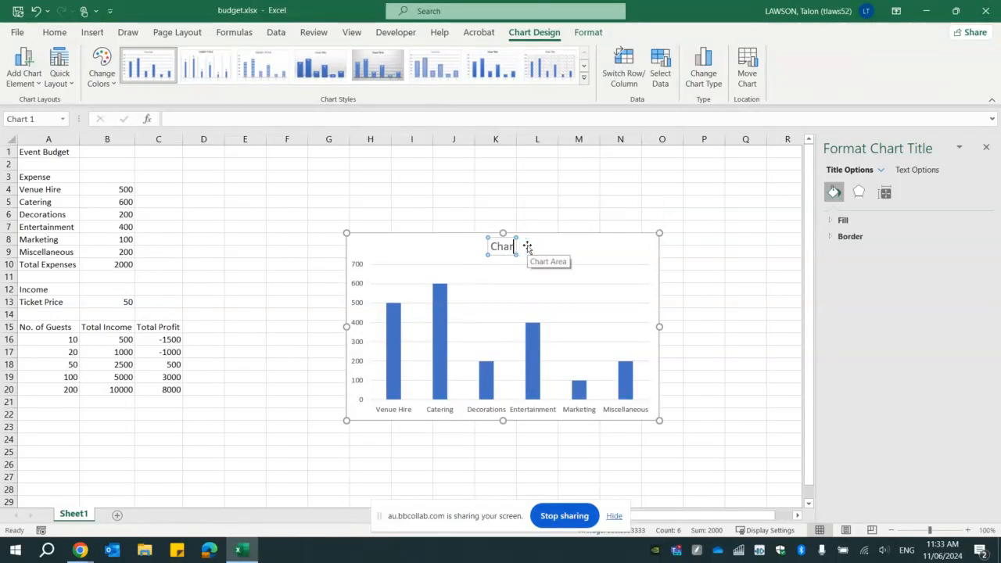
{"action": "key", "text": "BackSpace"}
{"action": "key", "text": "BackSpace"}
{"action": "key", "text": "BackSpace"}
{"action": "key", "text": "BackSpace"}
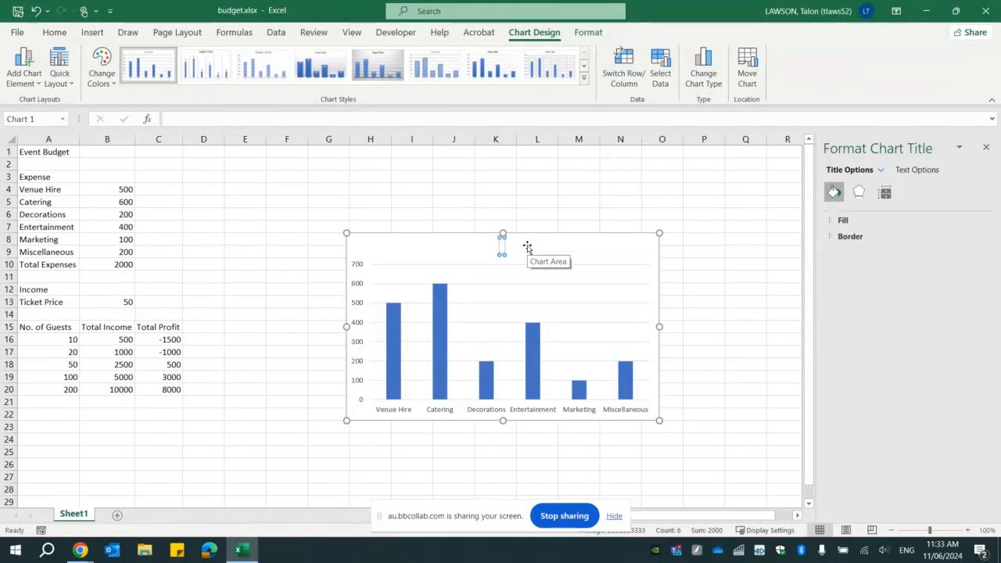
{"action": "type", "text": "Value of Expe"}
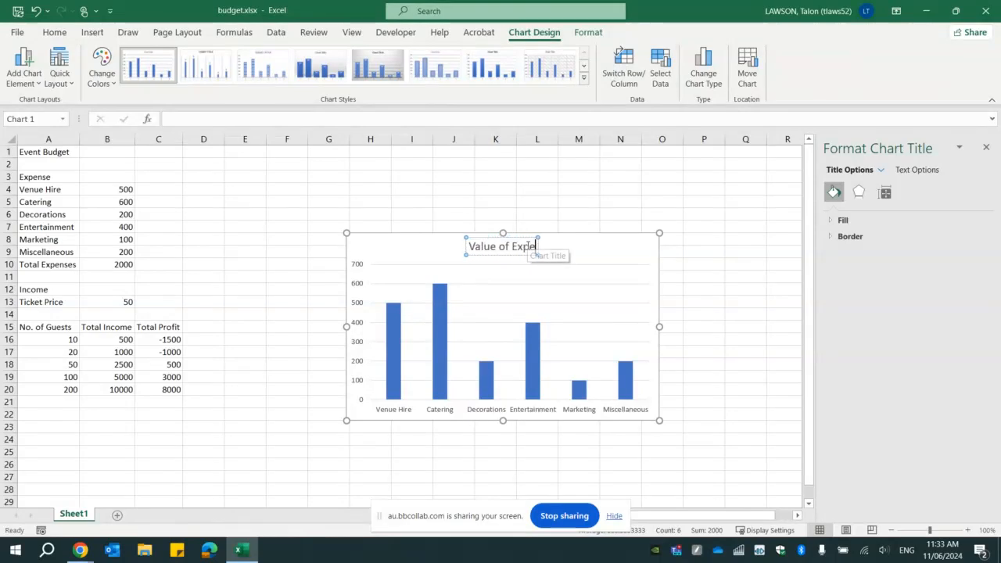
{"action": "type", "text": "nses"}
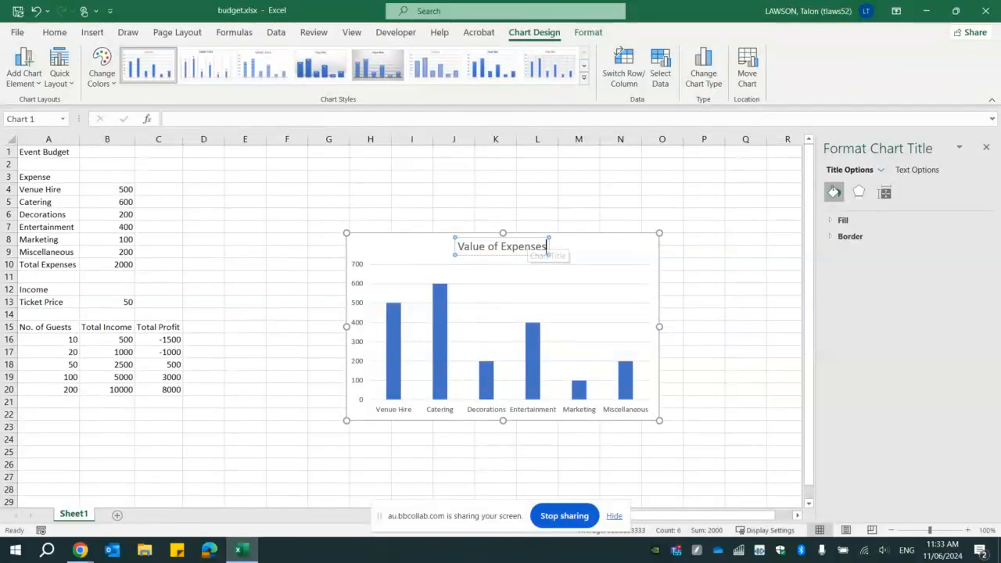
{"action": "key", "text": "alt+Tab"}
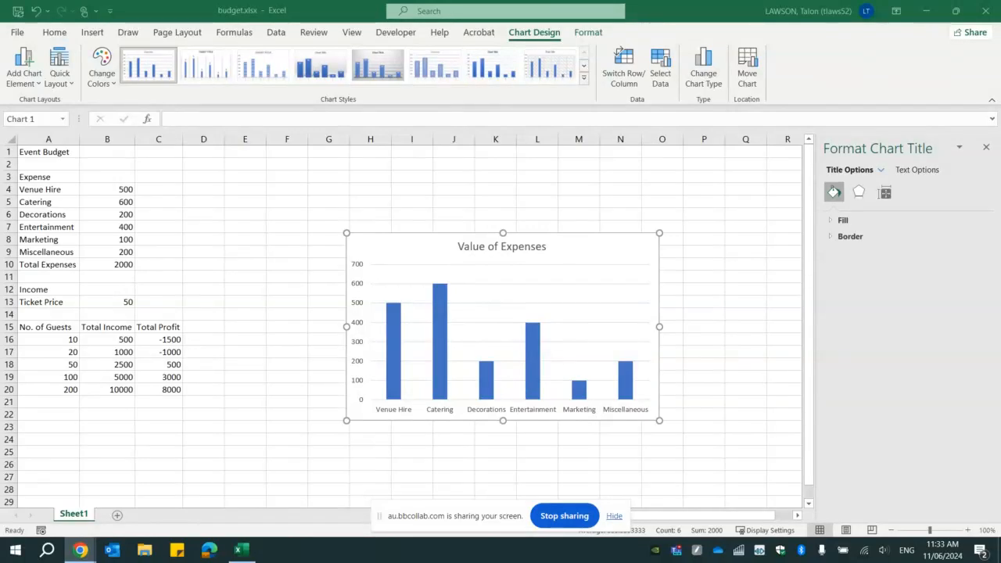
- Replace "Value of" in the chart title with "Event" so the title reads "Event Expenses"
{"action": "left_click", "coordinate": [503, 248]}
{"action": "double_click", "coordinate": [516, 246]}
{"action": "left_click", "coordinate": [500, 246]}
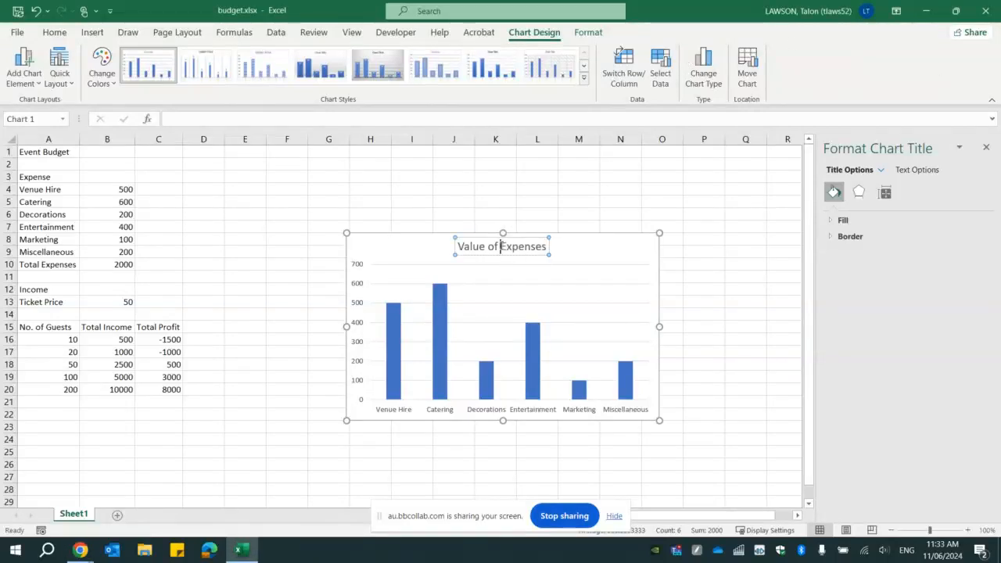
{"action": "key", "text": "BackSpace"}
{"action": "key", "text": "BackSpace"}
{"action": "key", "text": "BackSpace"}
{"action": "key", "text": "BackSpace"}
{"action": "key", "text": "BackSpace"}
{"action": "key", "text": "BackSpace"}
{"action": "key", "text": "BackSpace"}
{"action": "key", "text": "BackSpace"}
{"action": "key", "text": "BackSpace"}
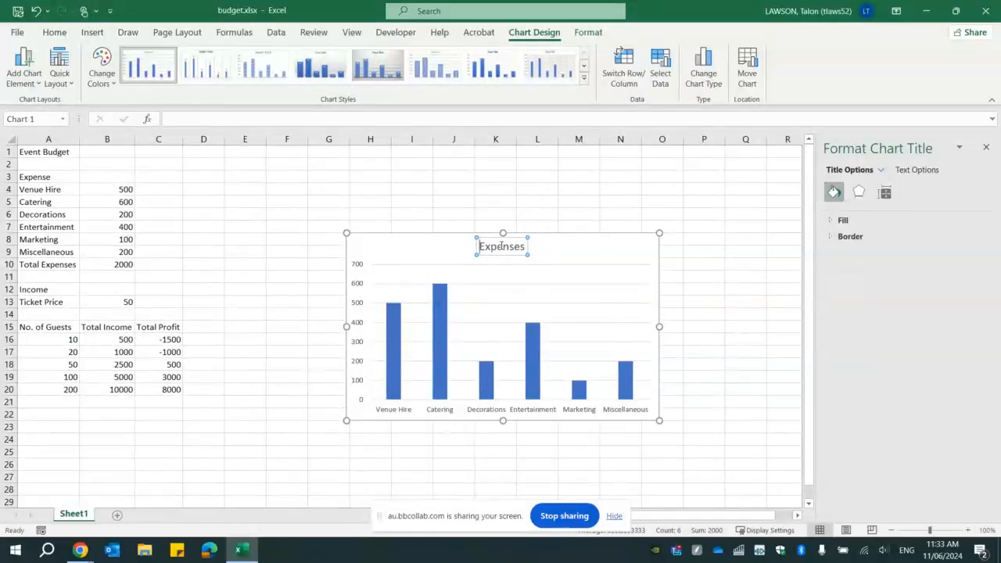
{"action": "type", "text": "Event"}
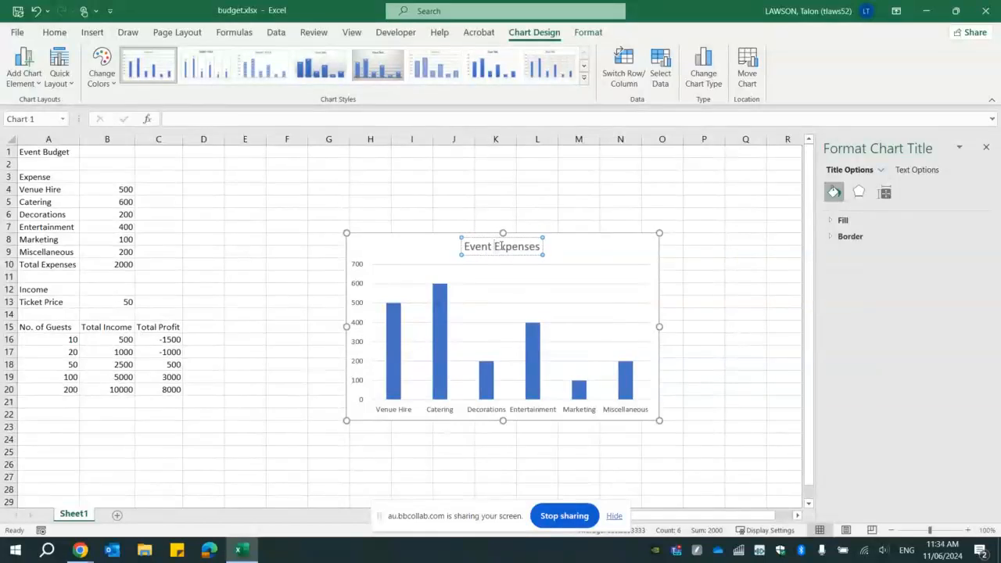
{"action": "left_click", "coordinate": [600, 258]}
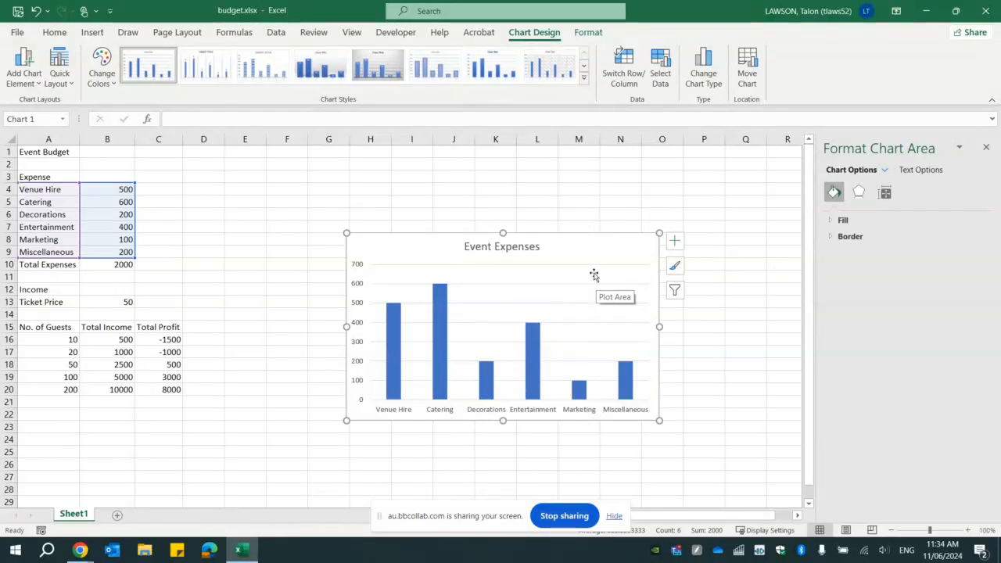
- Save the chart as a PNG picture named "eventexpenses" in the 8 TCY folder
{"action": "right_click", "coordinate": [593, 245]}
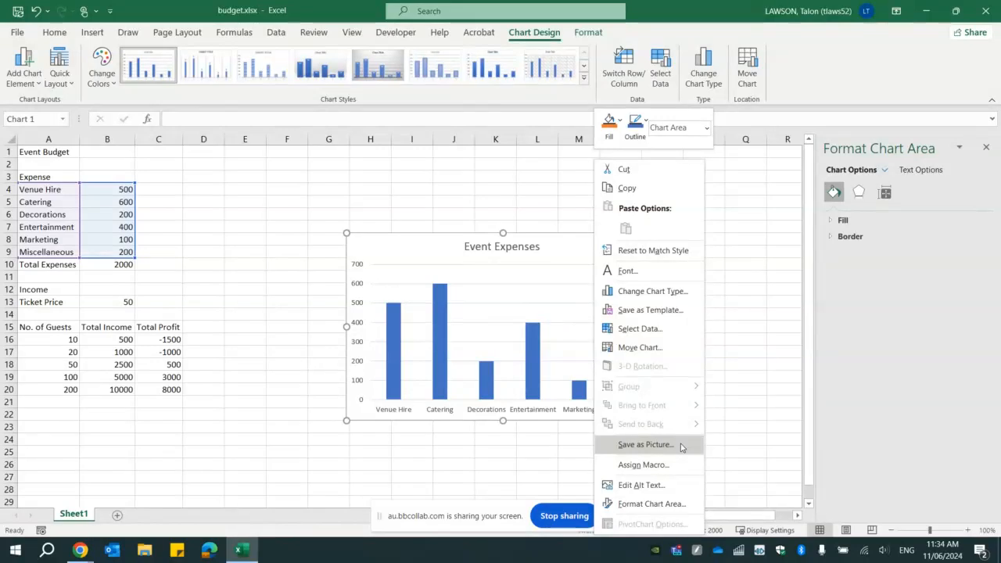
{"action": "left_click", "coordinate": [645, 444]}
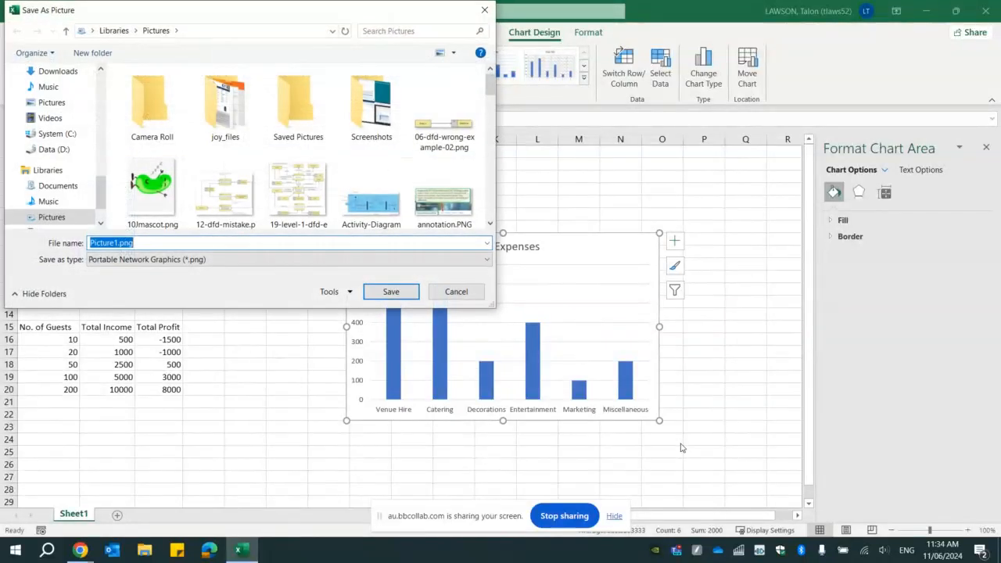
{"action": "left_click_drag", "start_coordinate": [100, 193], "coordinate": [102, 78]}
{"action": "left_click", "coordinate": [47, 160]}
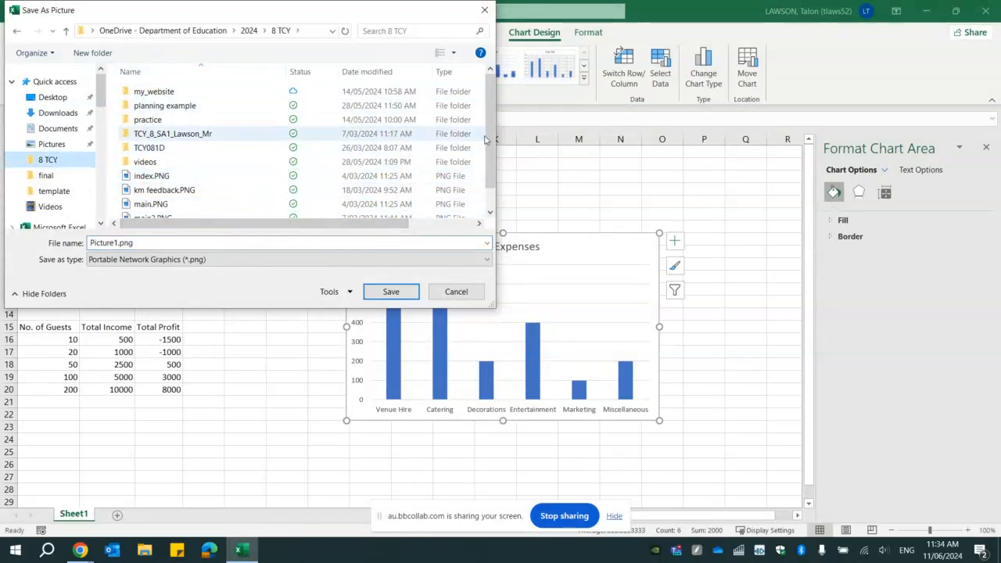
{"action": "scroll", "coordinate": [493, 139], "scroll_direction": "down", "scroll_amount": 1}
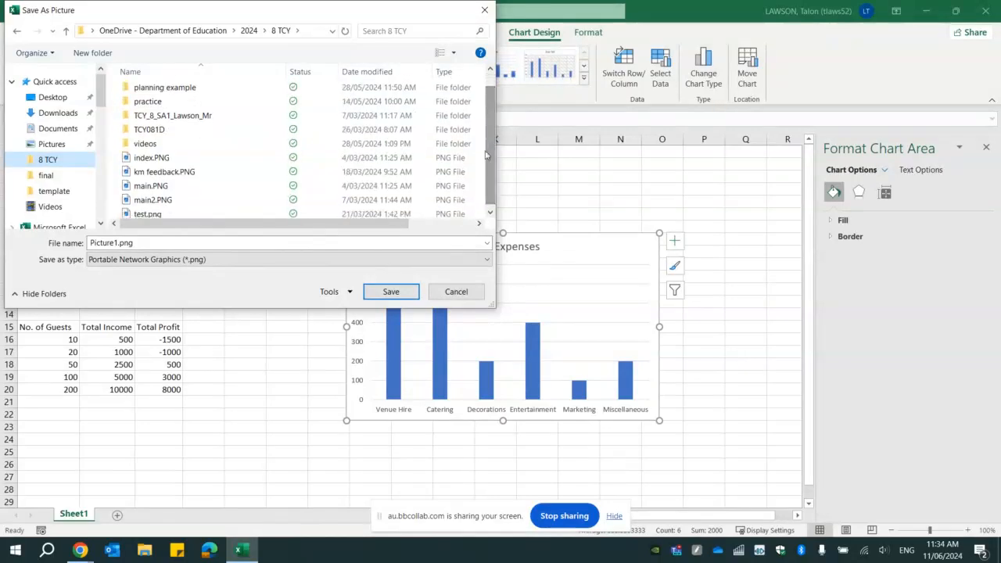
{"action": "left_click", "coordinate": [406, 243]}
{"action": "type", "text": "event"}
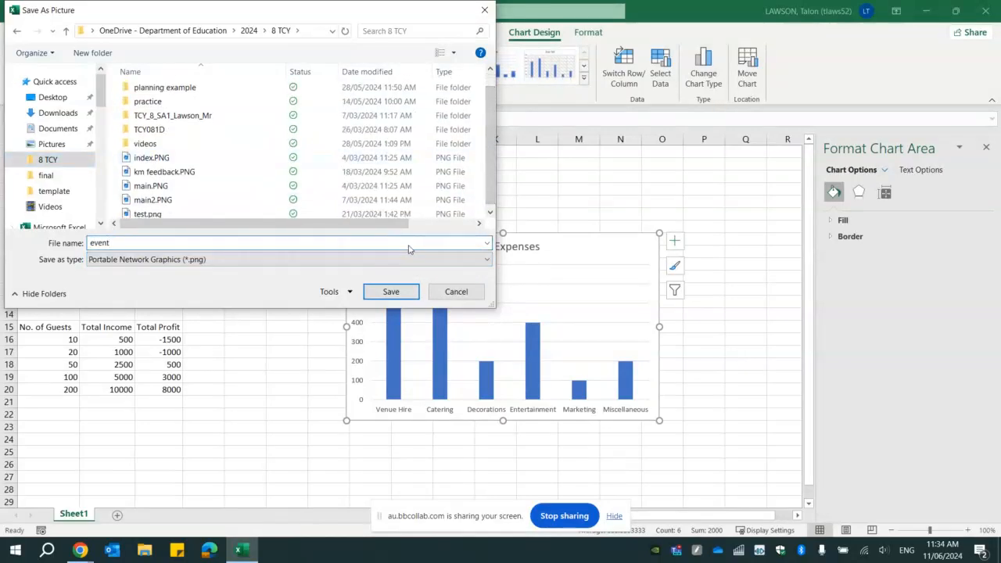
{"action": "type", "text": "expenses"}
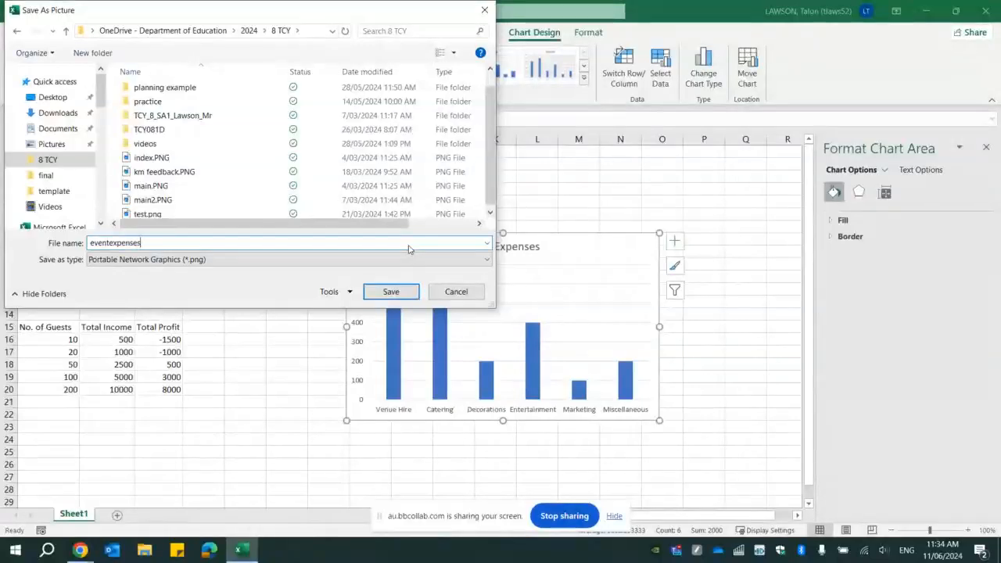
{"action": "left_click", "coordinate": [368, 291]}
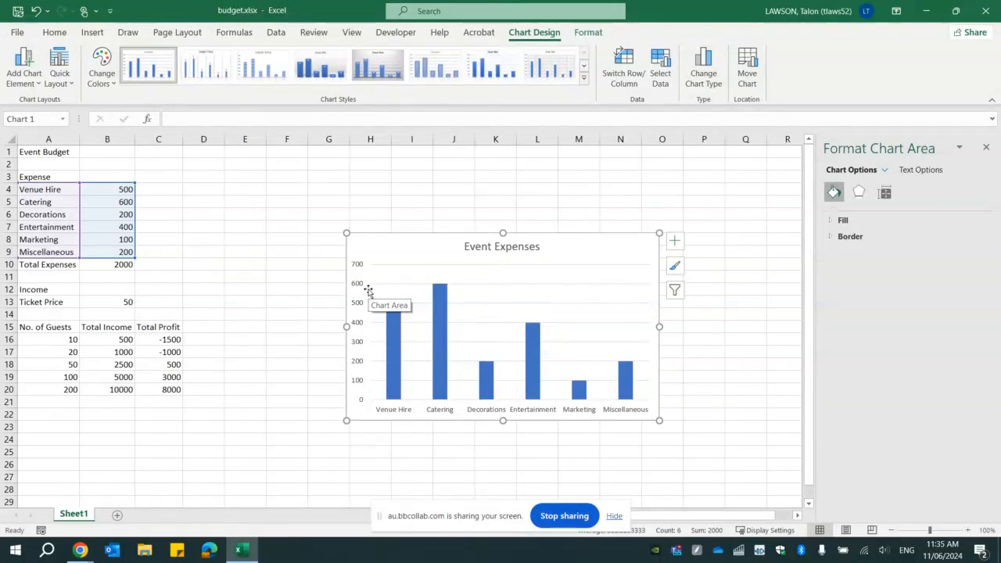
{"action": "left_click", "coordinate": [79, 549]}
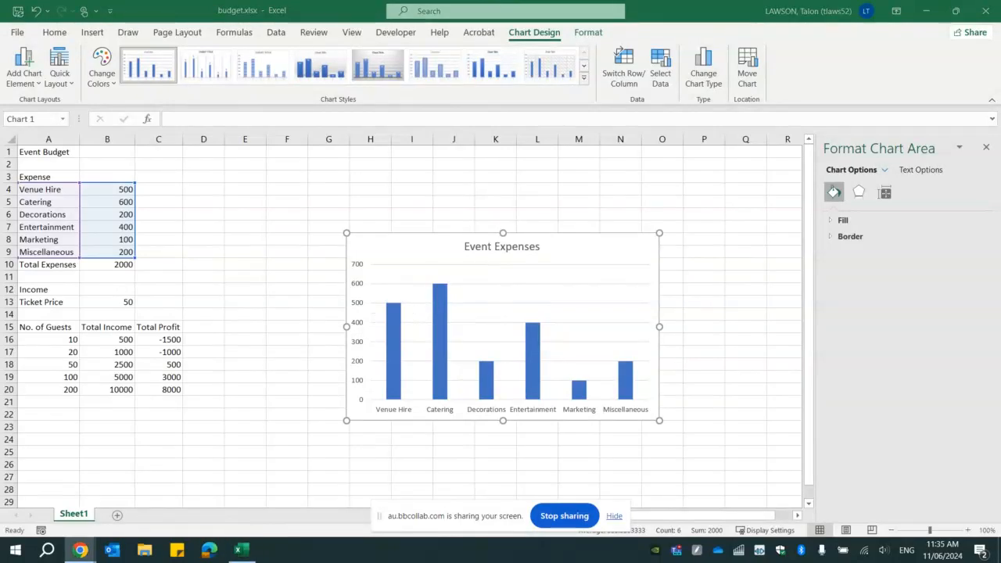